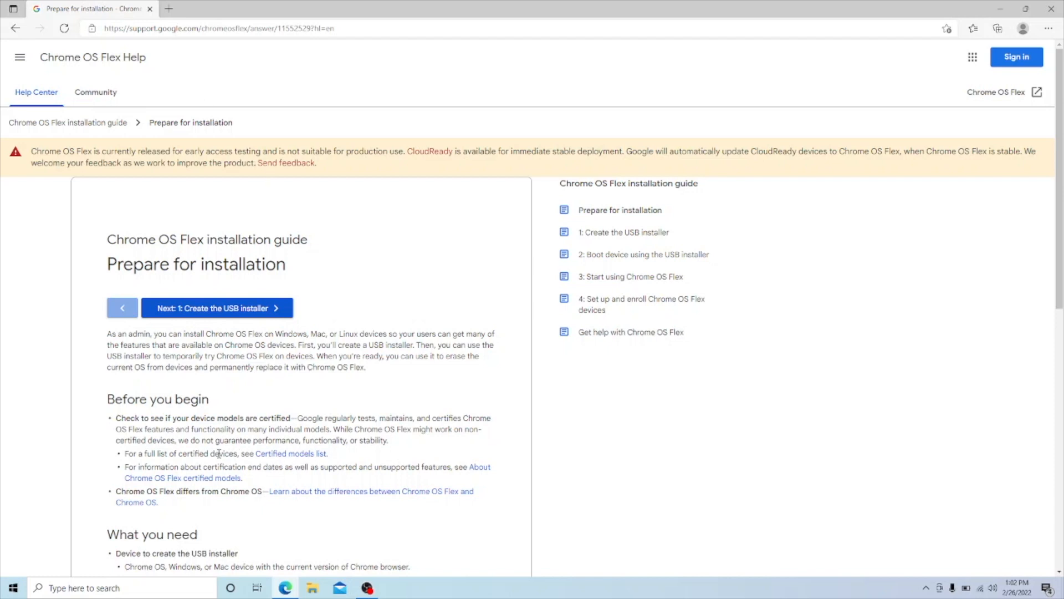
Step: Open the Certified models list in a separate tab and look over the manufacturers planned for Chrome OS Flex certification
drag(242, 453, 335, 459)
click(335, 459)
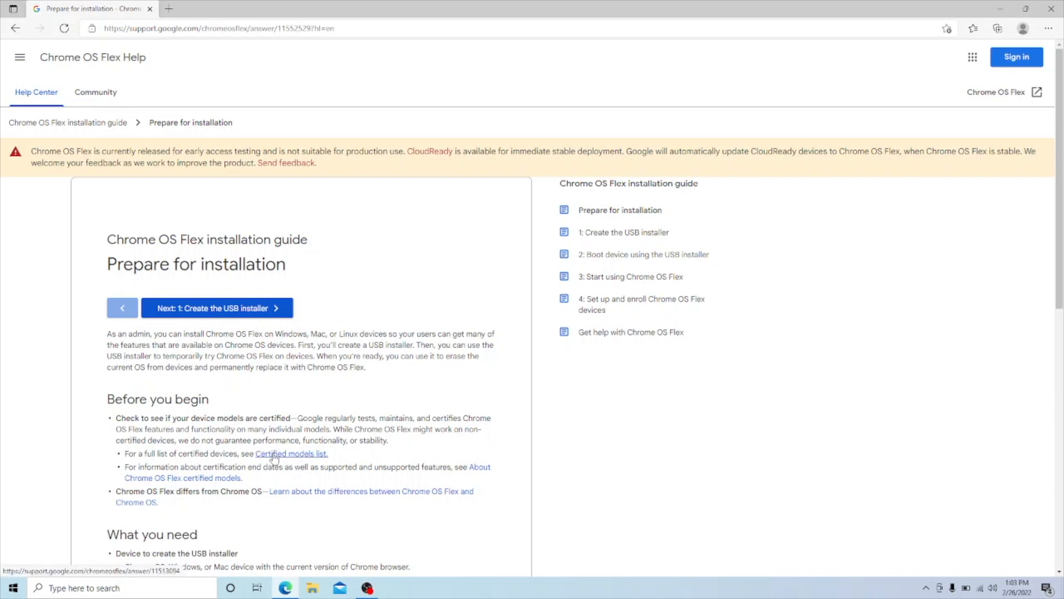
middle_click(304, 455)
click(226, 8)
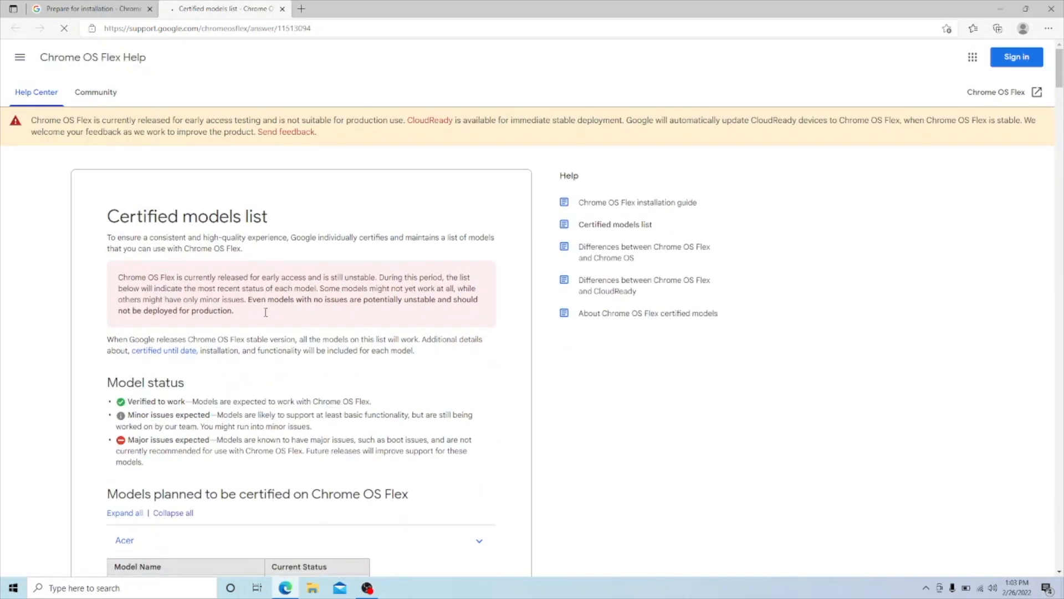
scroll(266, 316, down, 4)
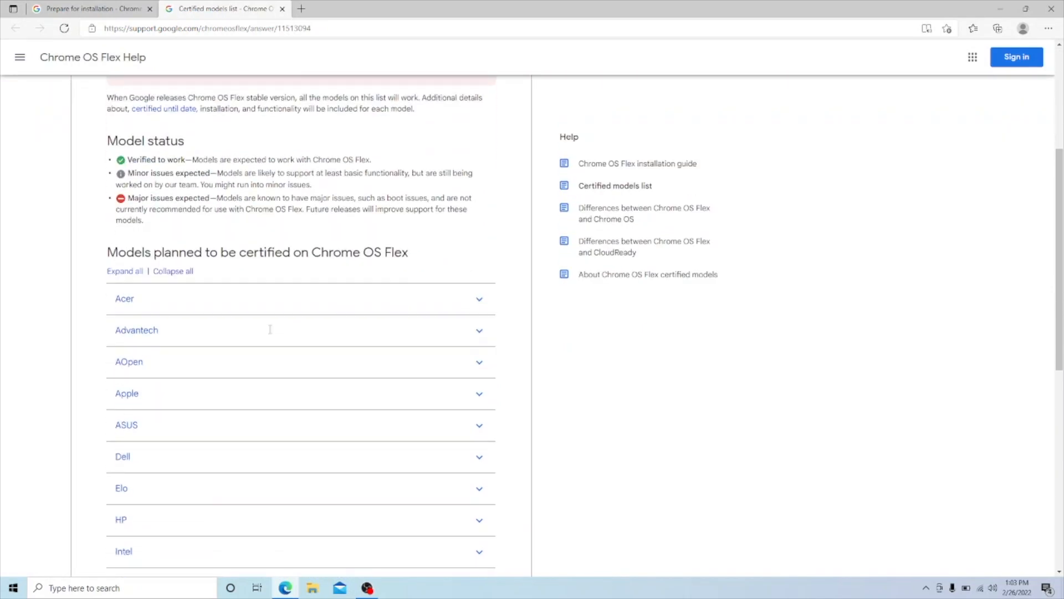
scroll(270, 329, down, 3)
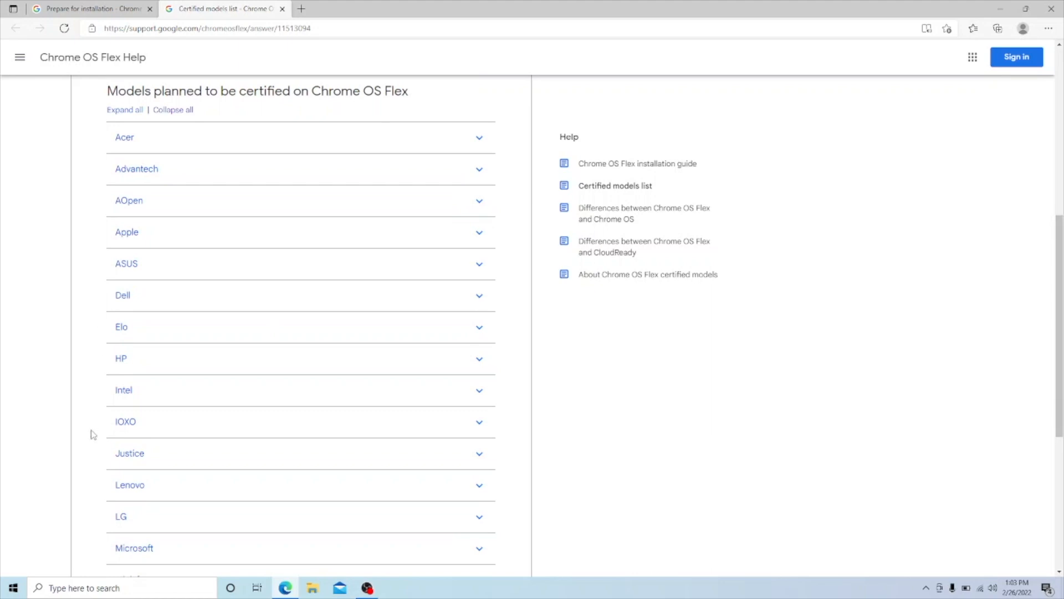
scroll(148, 445, up, 6)
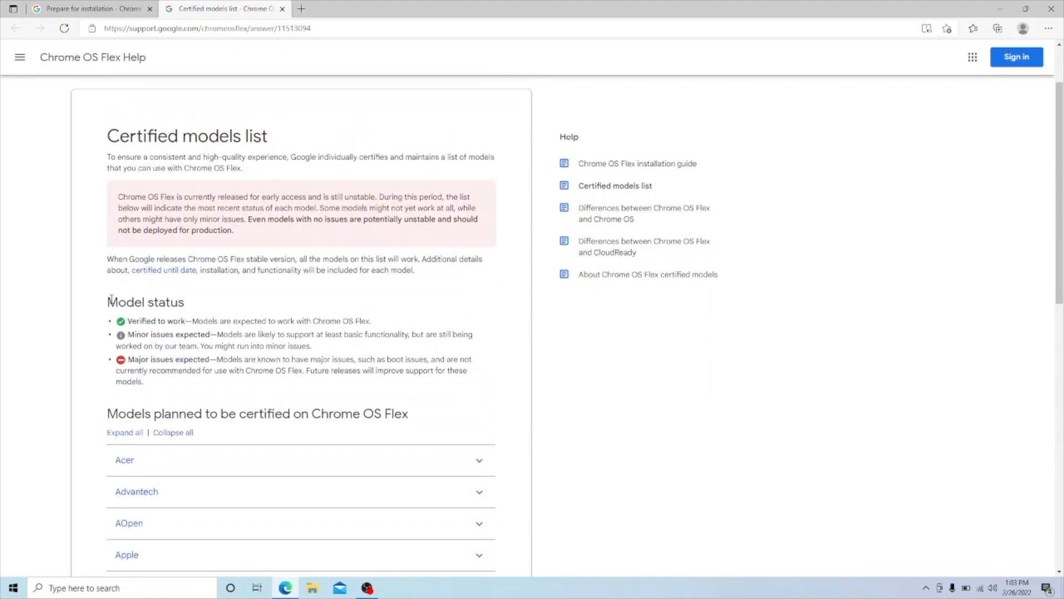
Step: Read the Model status definitions for verified, minor-issue and major-issue models
drag(129, 321, 379, 324)
click(379, 324)
drag(266, 360, 441, 363)
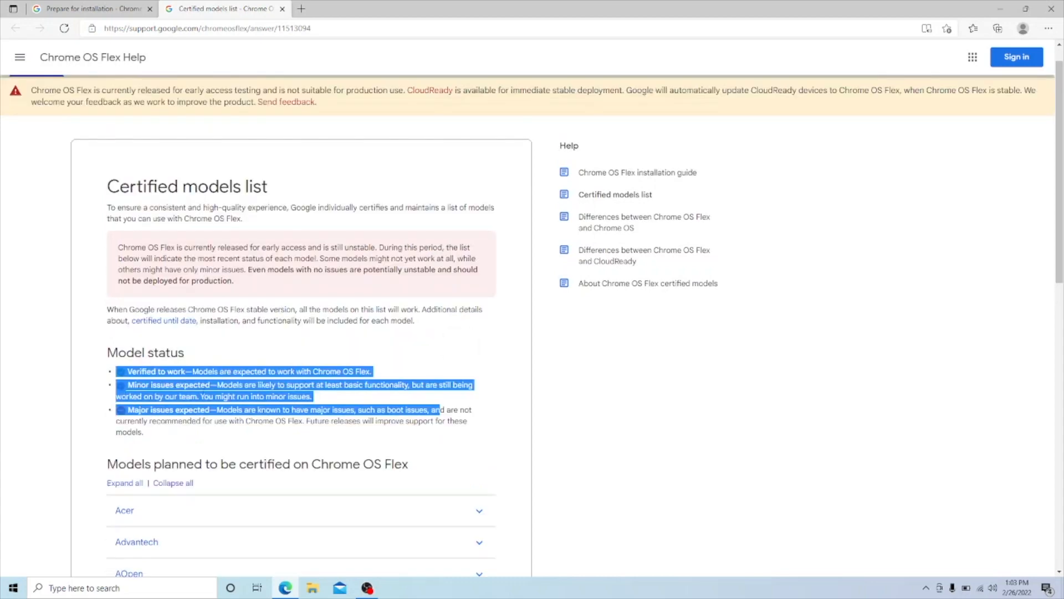
drag(140, 421, 303, 425)
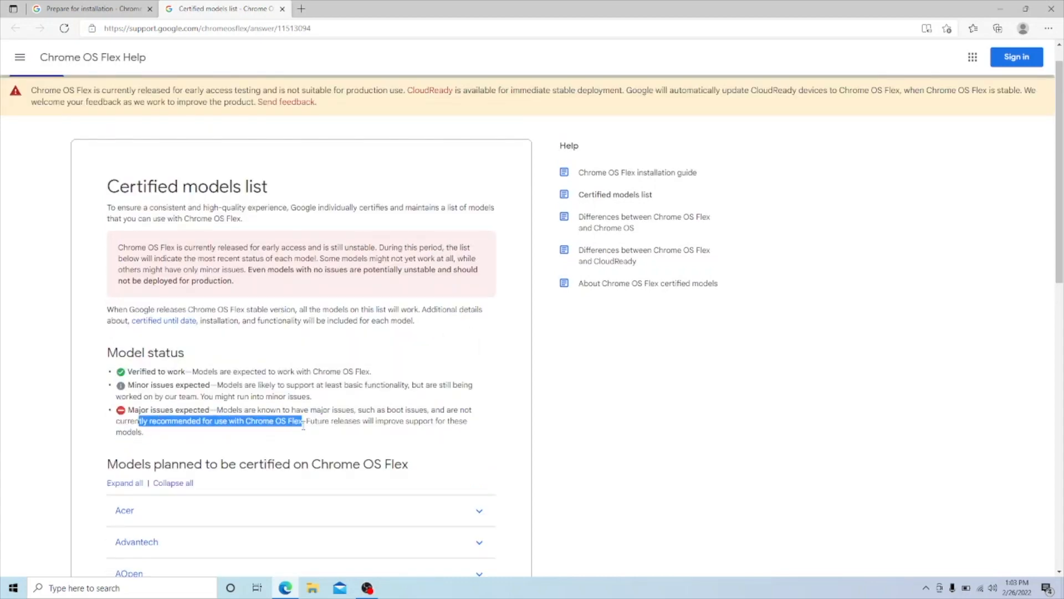
click(304, 425)
Step: Expand the Lenovo section of the certified models and look through its models and their current status
scroll(304, 429, down, 5)
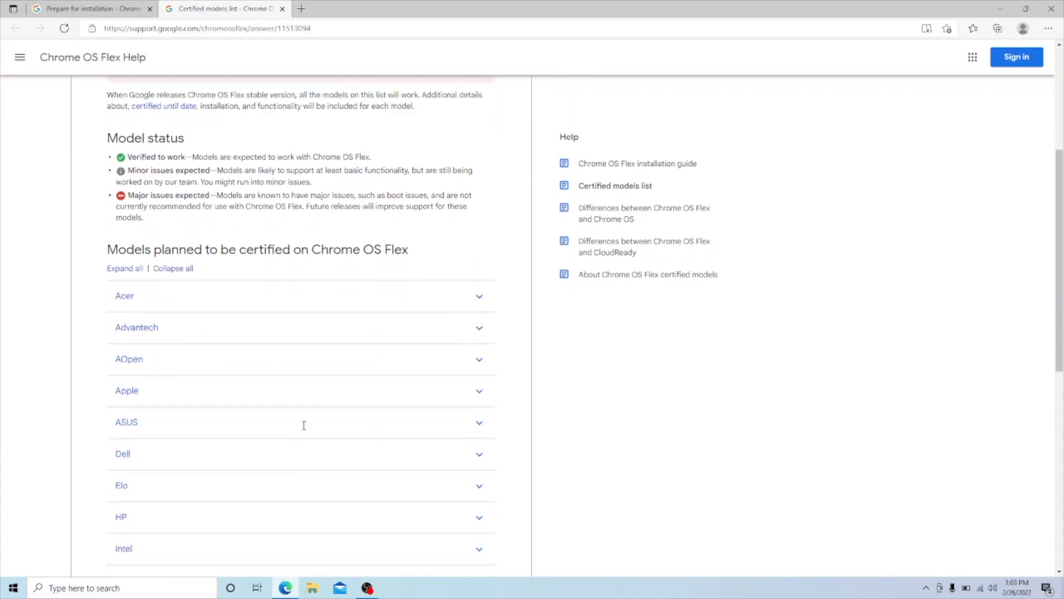
scroll(304, 430, down, 2)
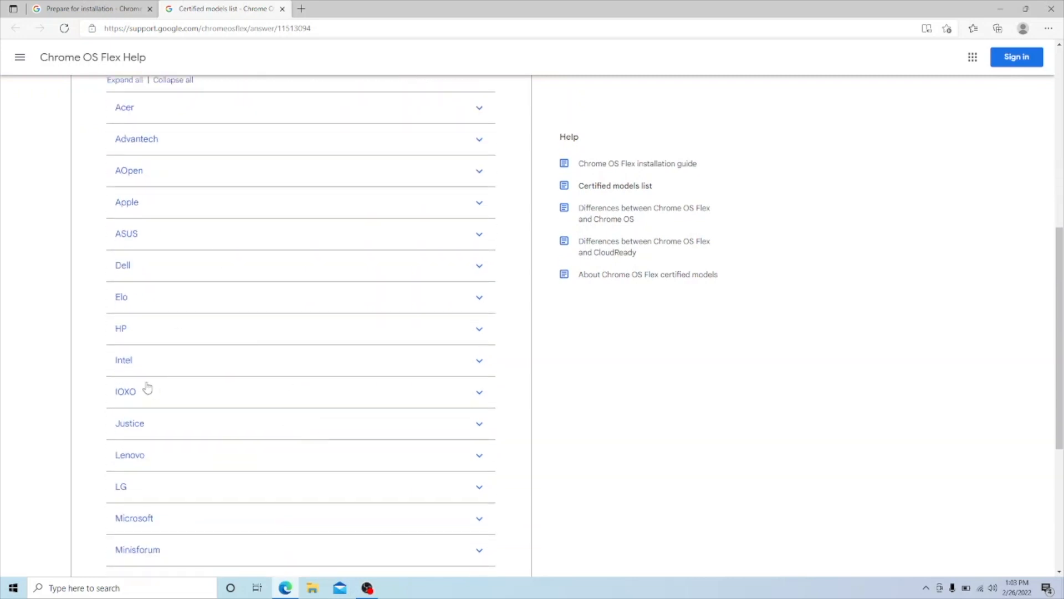
click(155, 452)
scroll(156, 452, down, 5)
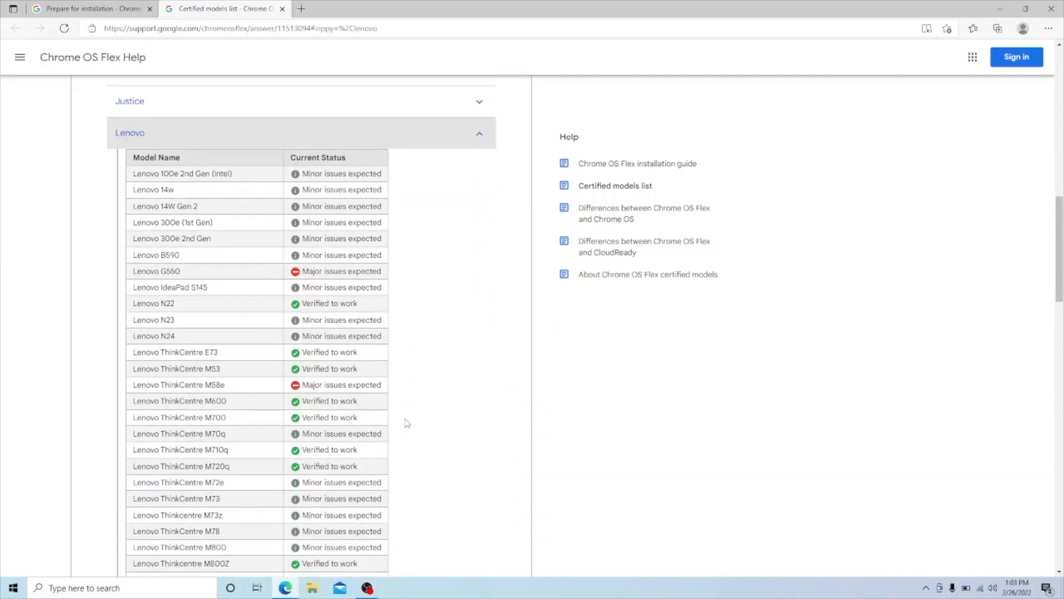
scroll(448, 421, down, 4)
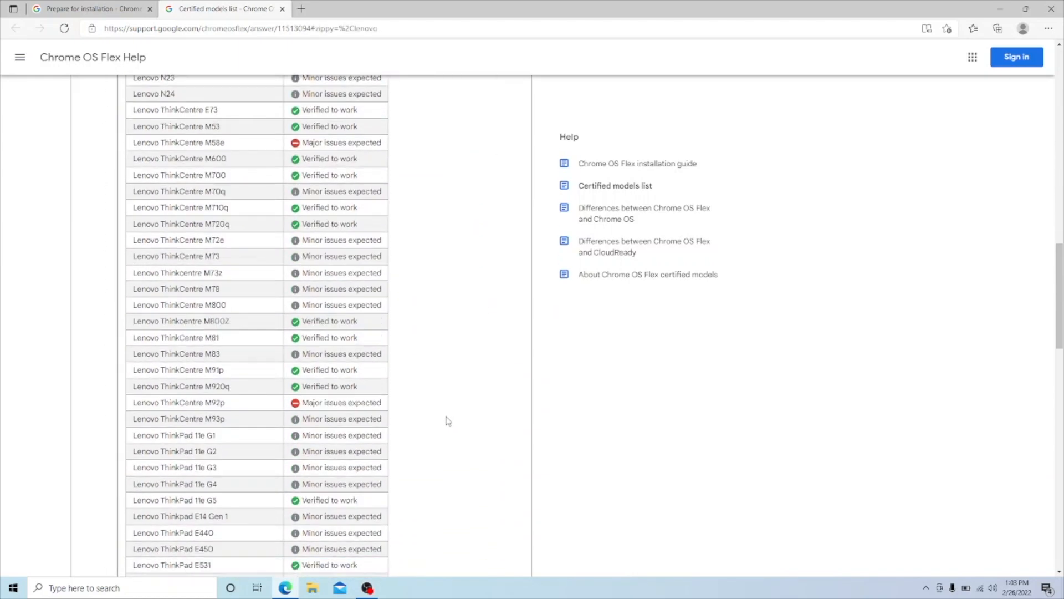
scroll(448, 420, down, 4)
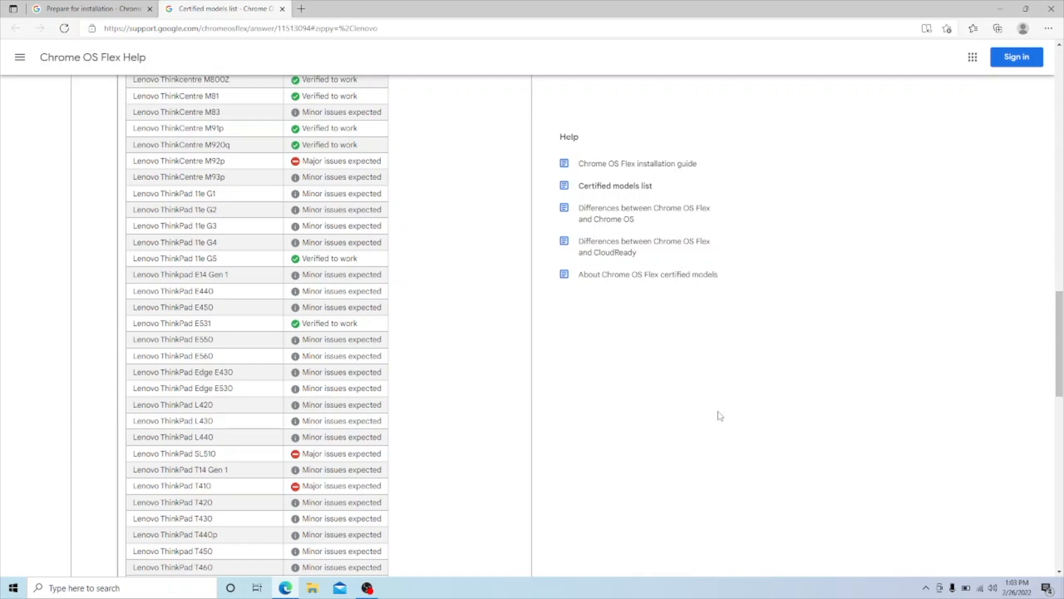
scroll(720, 416, down, 10)
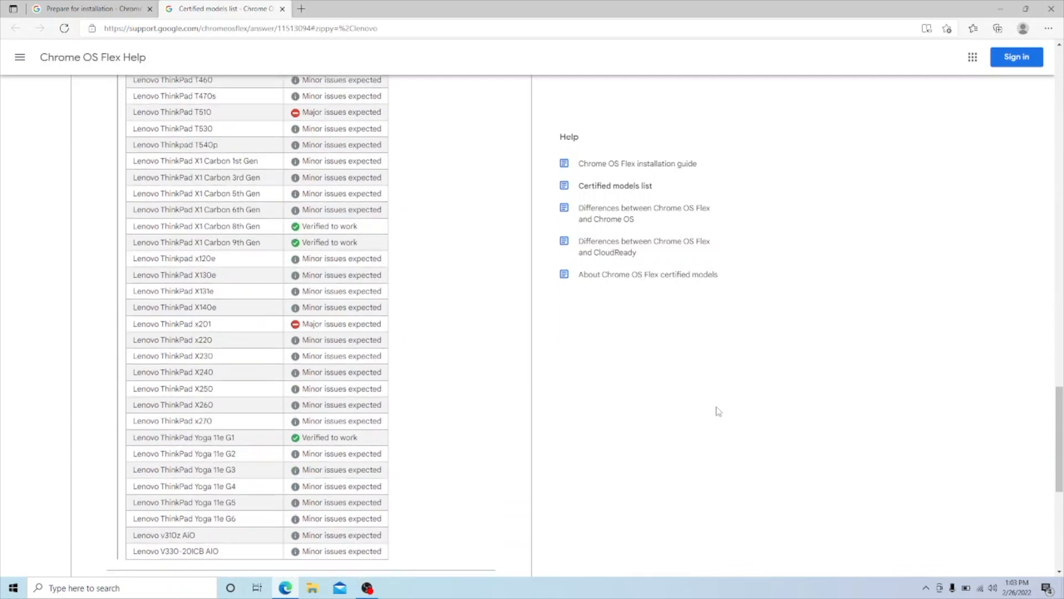
scroll(718, 412, up, 12)
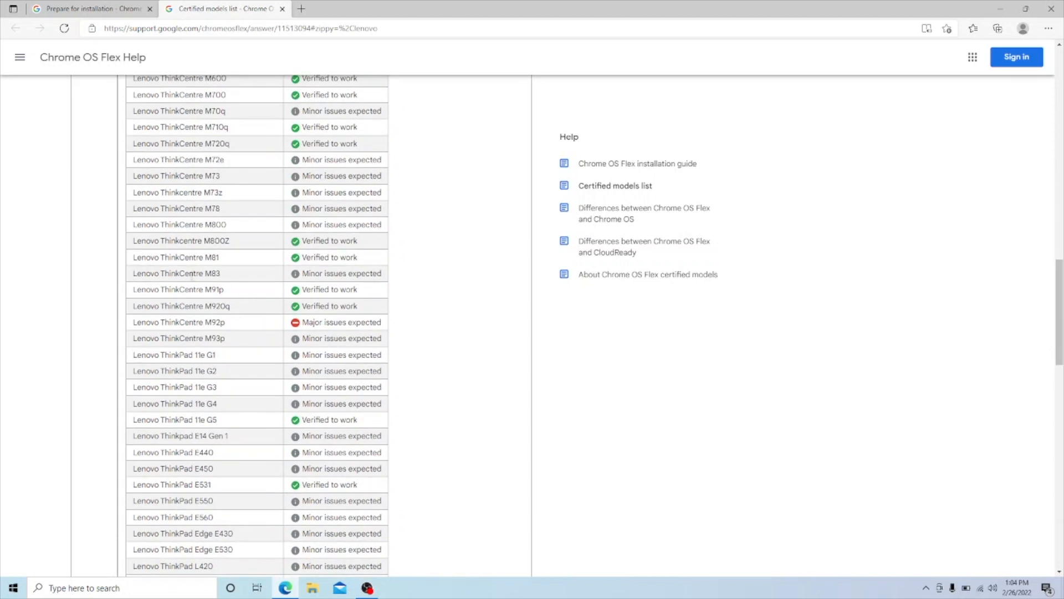
Step: Examine the status entries of the Lenovo ThinkCentre and ThinkPad 11e models, focusing on the ThinkCentre M92p and M93p
drag(130, 289, 306, 419)
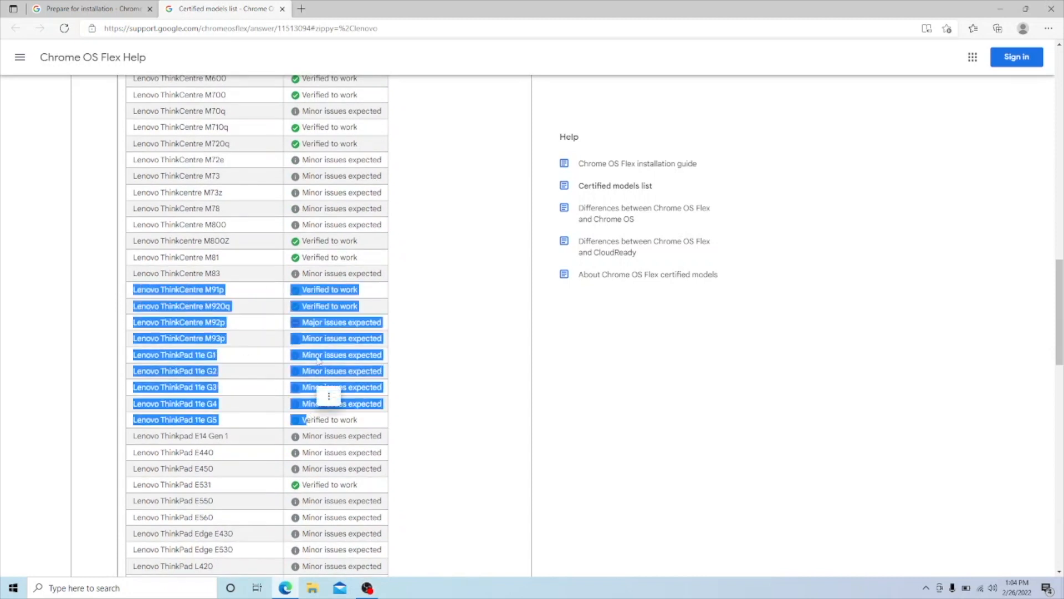
click(314, 316)
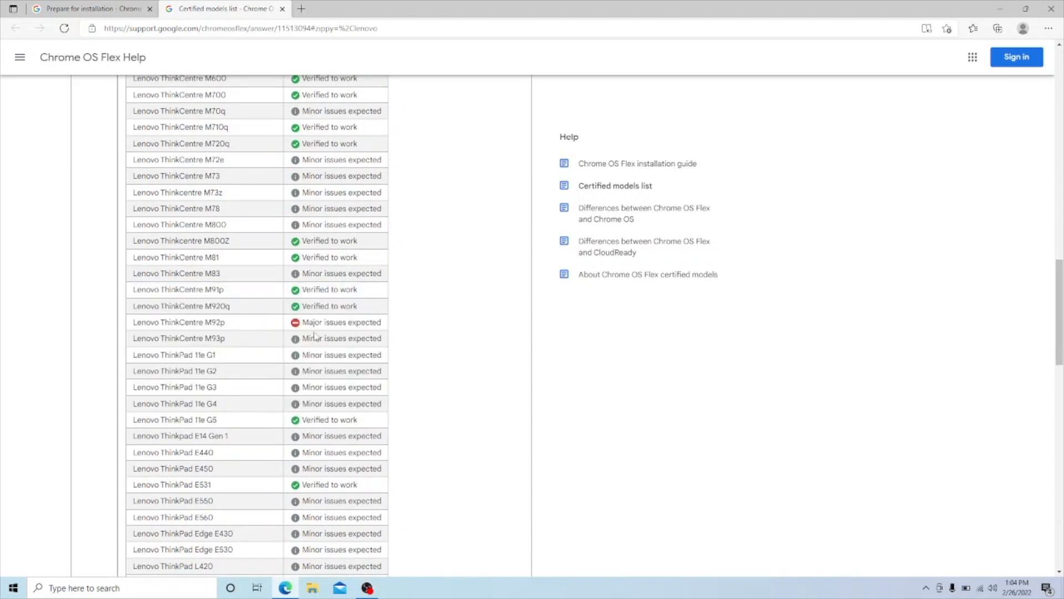
drag(318, 337, 368, 339)
click(333, 333)
drag(303, 336, 382, 345)
click(383, 348)
drag(303, 323, 381, 323)
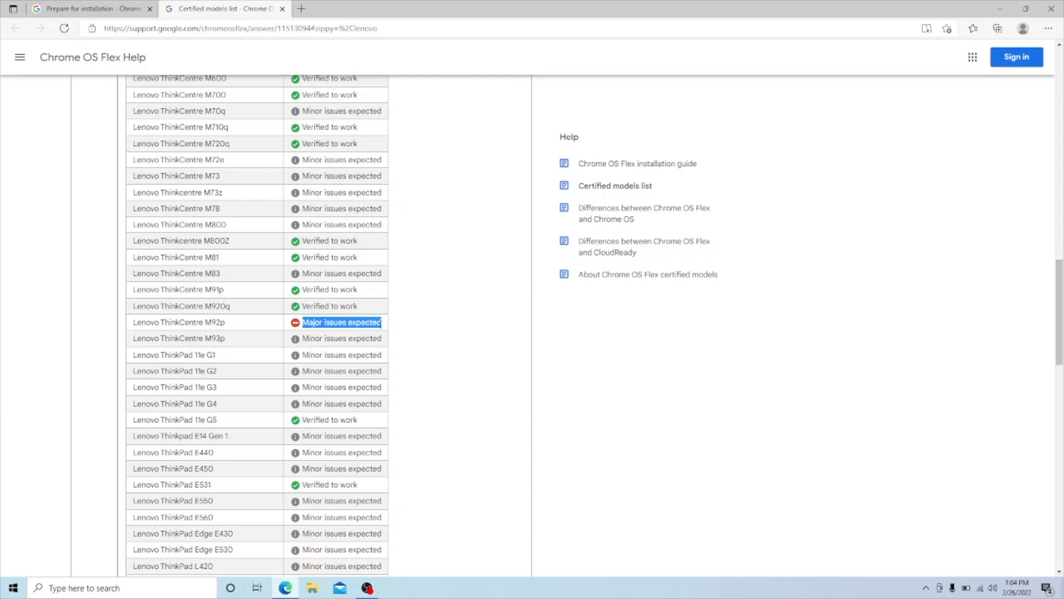
click(380, 326)
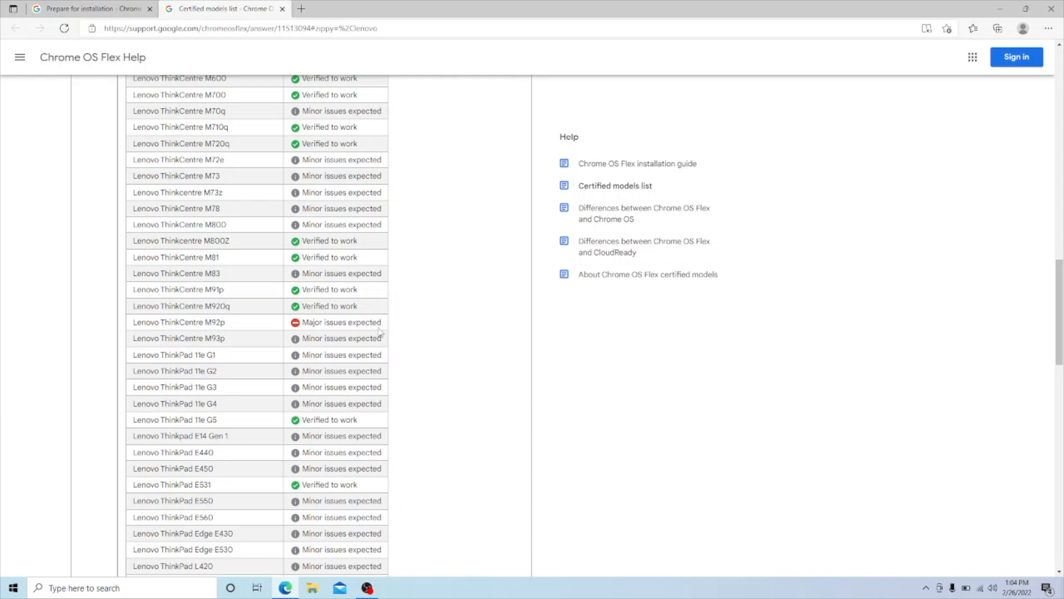
scroll(379, 331, down, 1)
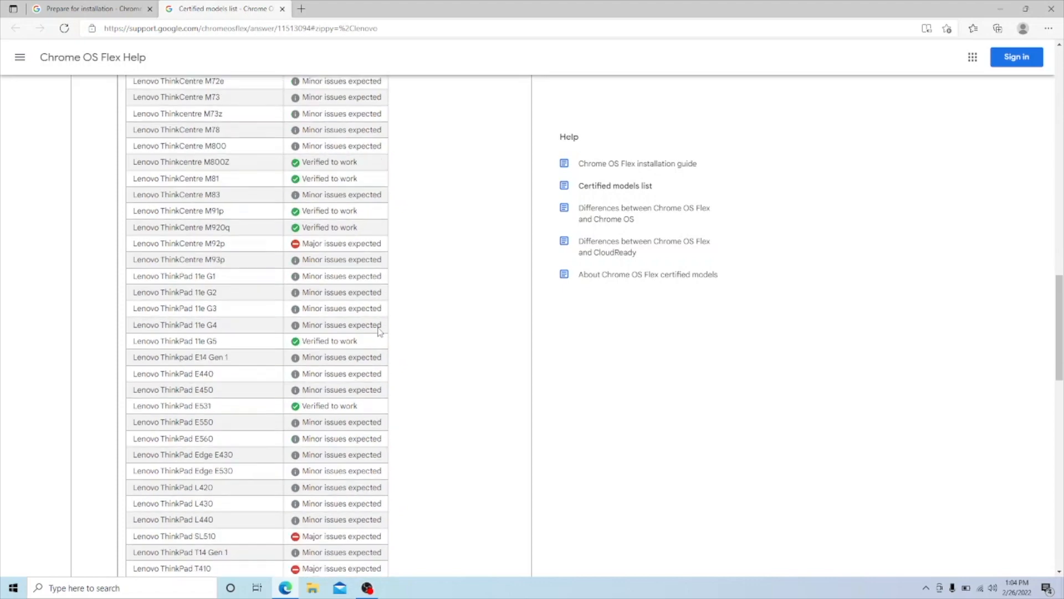
scroll(381, 332, up, 20)
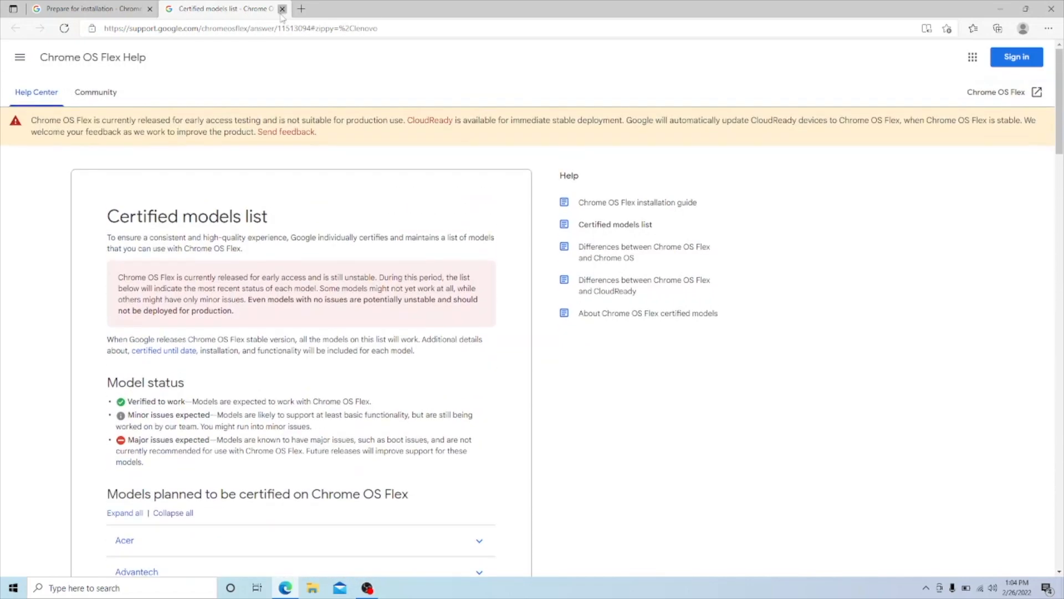
Step: Close the Certified models list and open the installation guide's "1: Create the USB installer" page at its setup steps
click(282, 9)
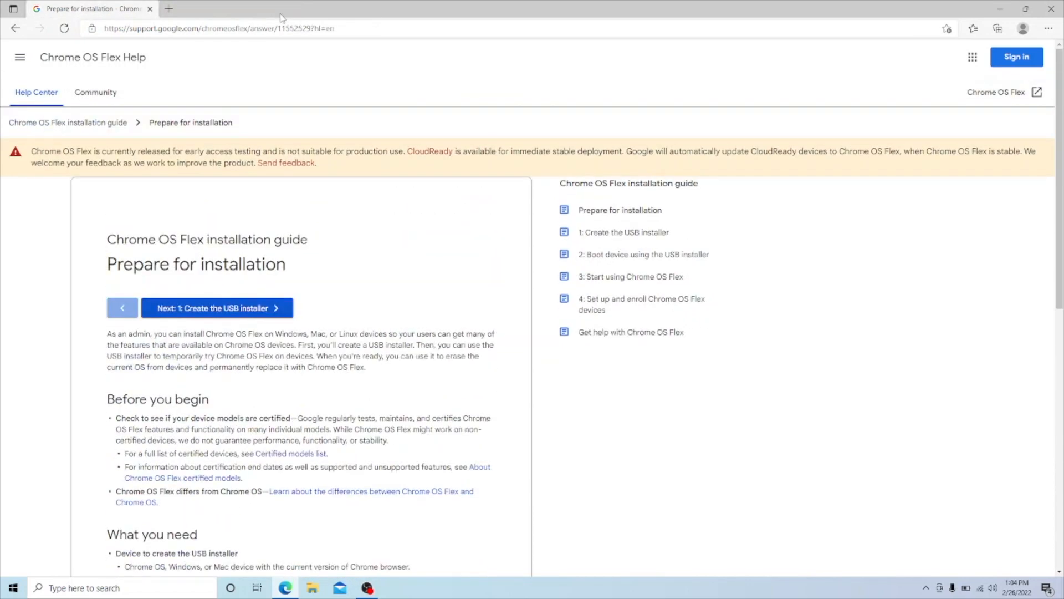
click(229, 309)
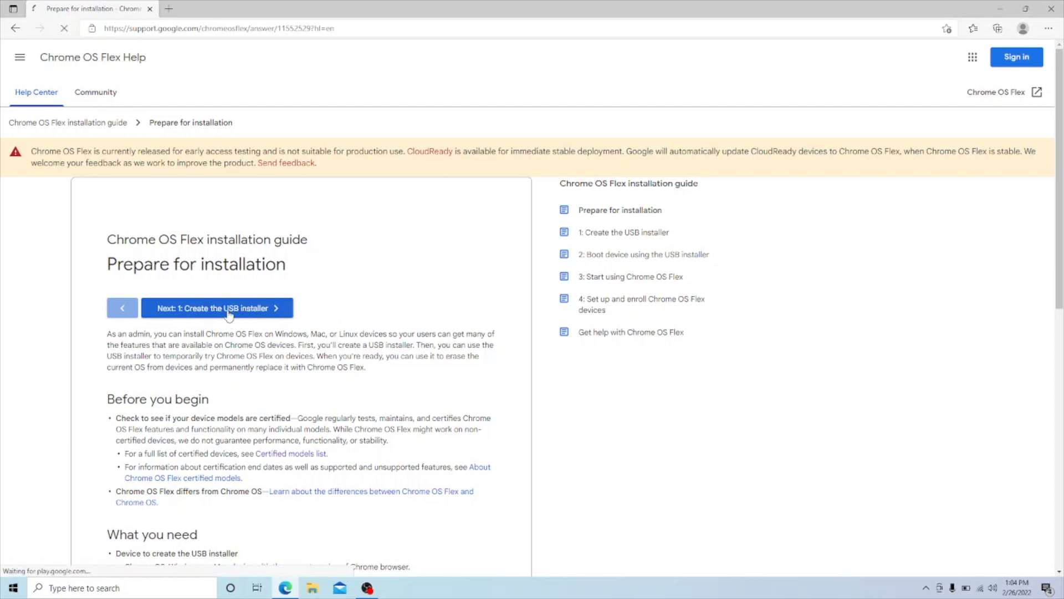
scroll(386, 324, down, 3)
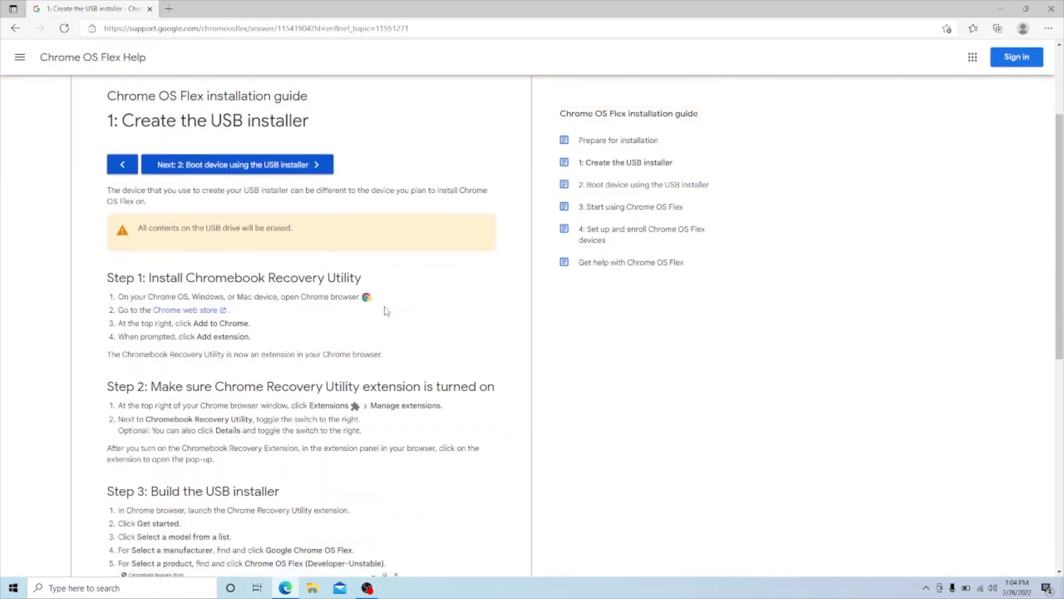
scroll(386, 304, down, 2)
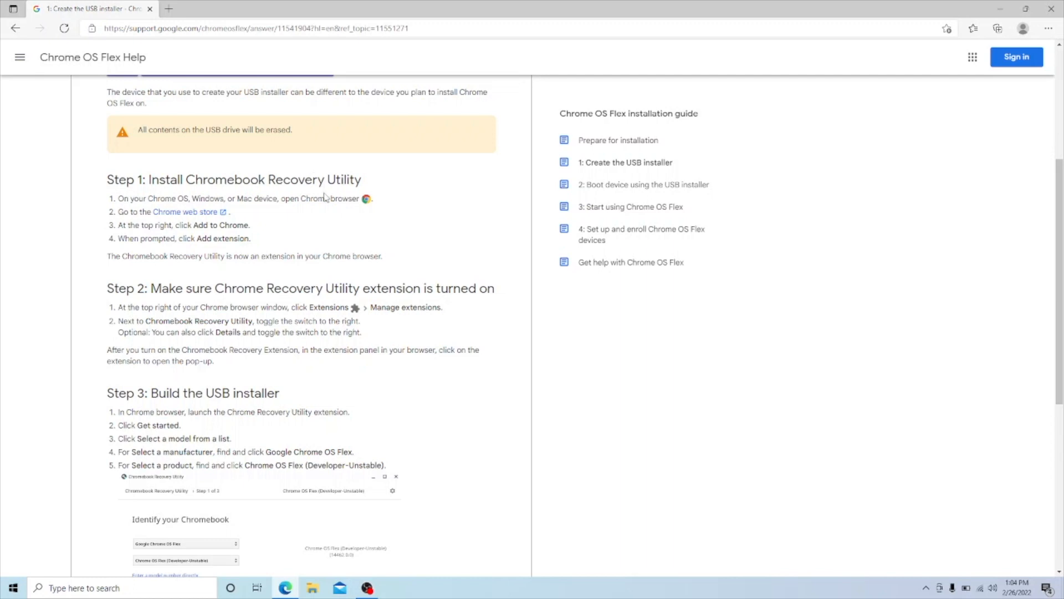
Step: Open the Chromebook Recovery Utility page in the Chrome web store and allow extensions from other stores
click(176, 214)
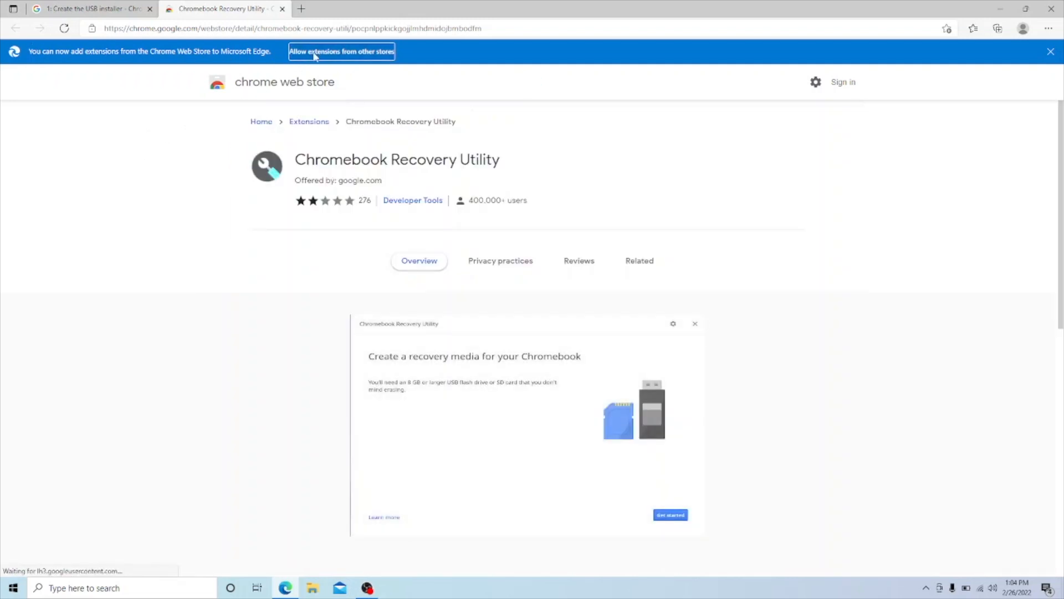
click(342, 54)
click(456, 103)
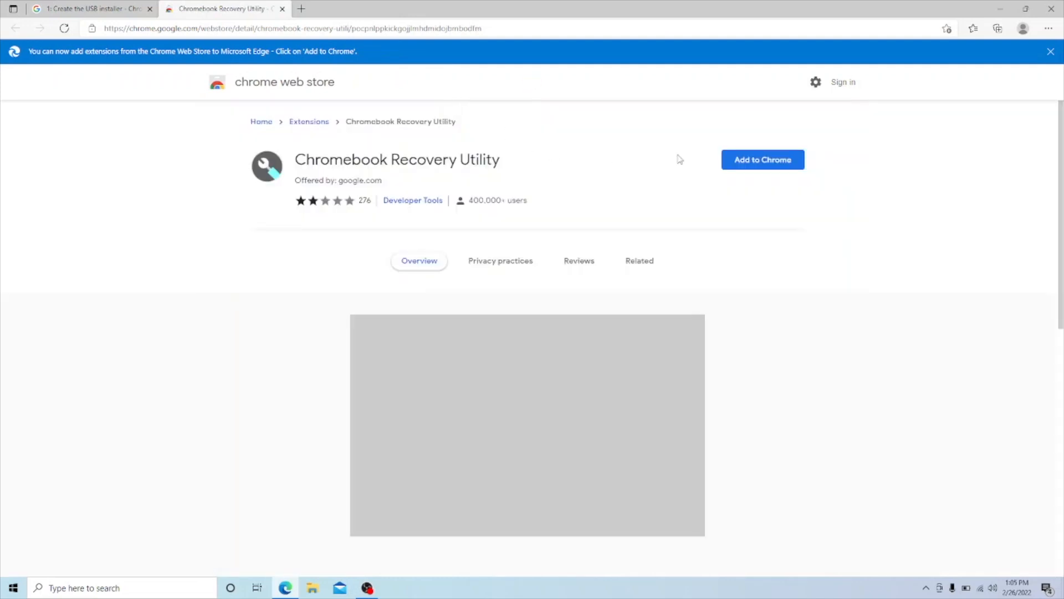
Step: Add the Chromebook Recovery Utility extension to Microsoft Edge and dismiss the sync offer
click(768, 168)
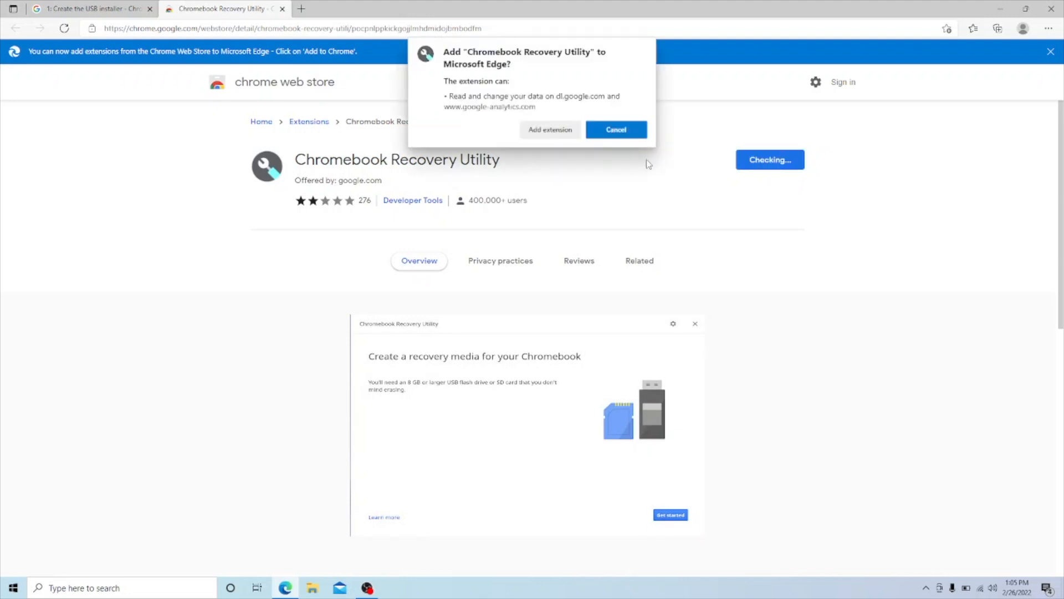
click(551, 130)
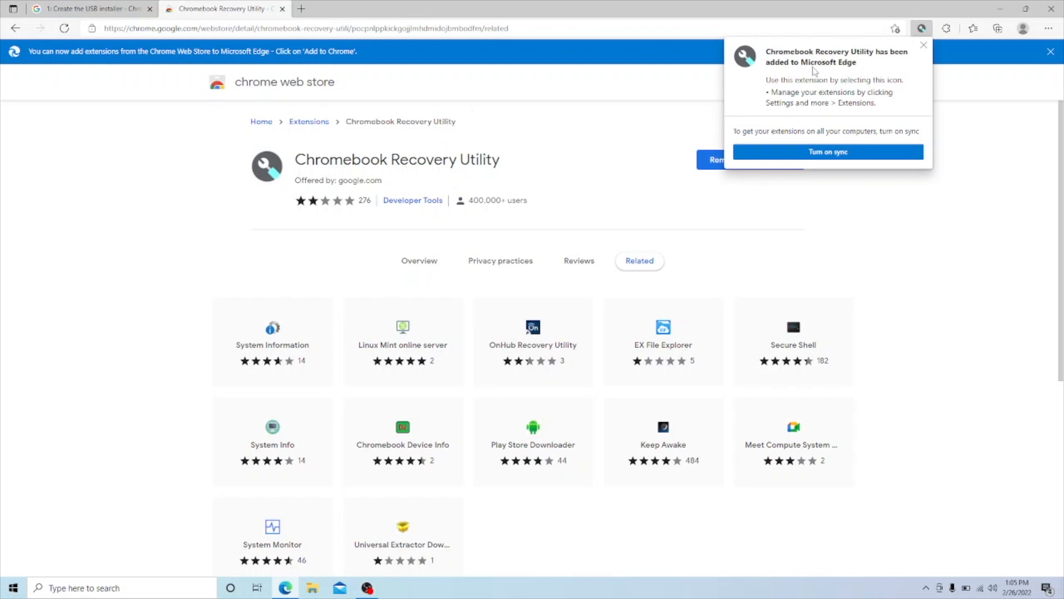
click(924, 46)
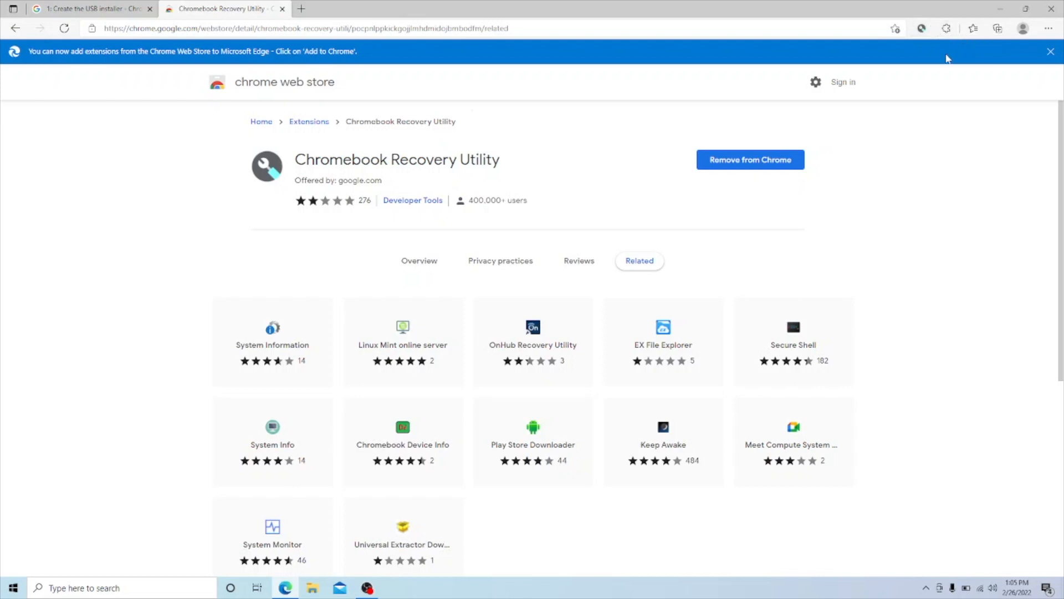
Step: Hide the Chromebook Recovery Utility shortcut from the browser, dismiss the search data notice, and show the shortcut again
click(946, 31)
click(947, 32)
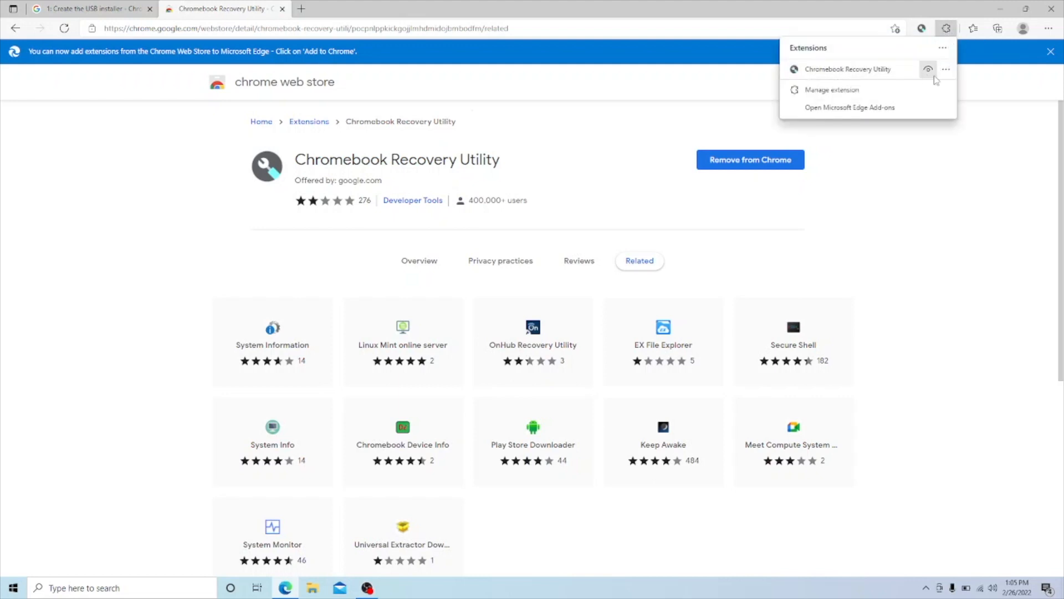
click(927, 70)
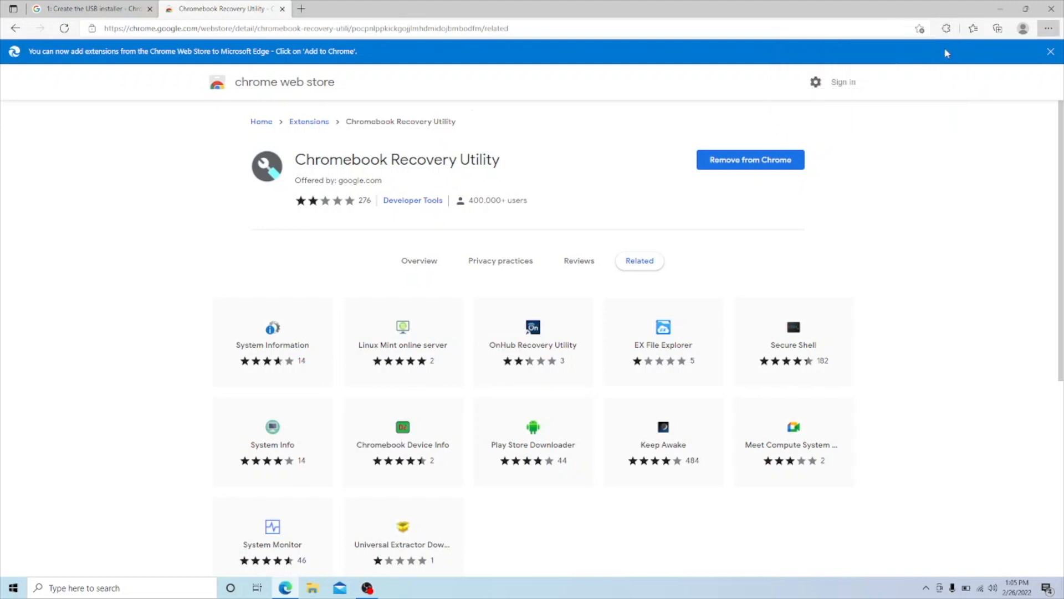
click(946, 30)
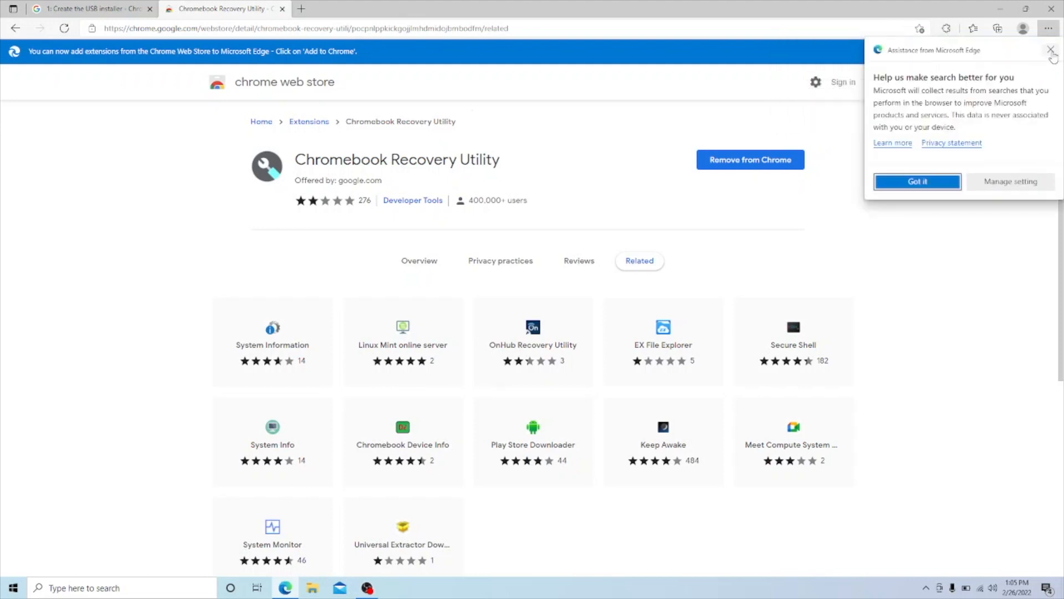
click(1051, 49)
click(946, 28)
click(928, 69)
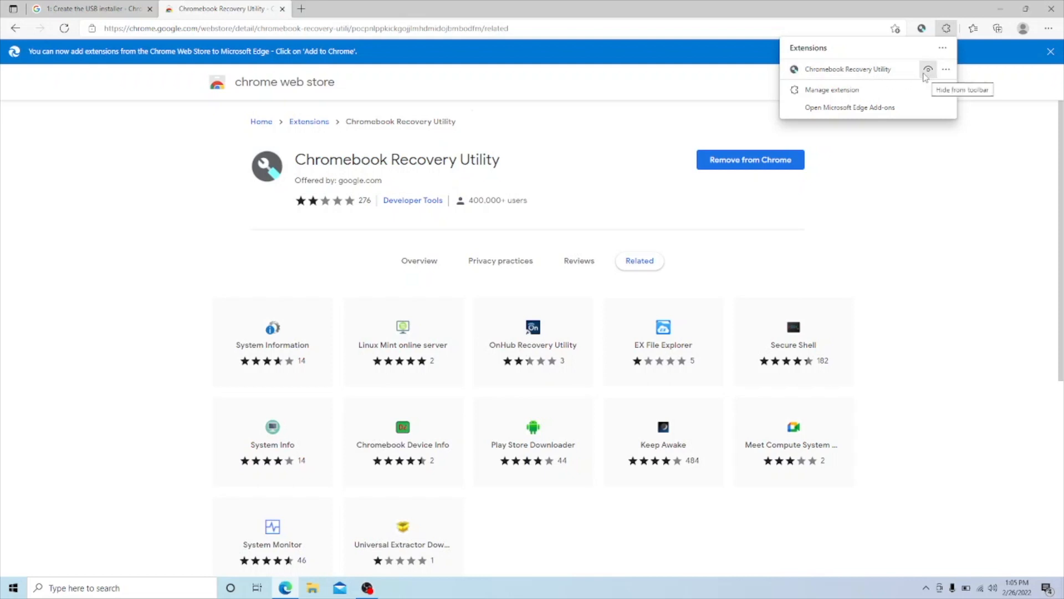
click(996, 75)
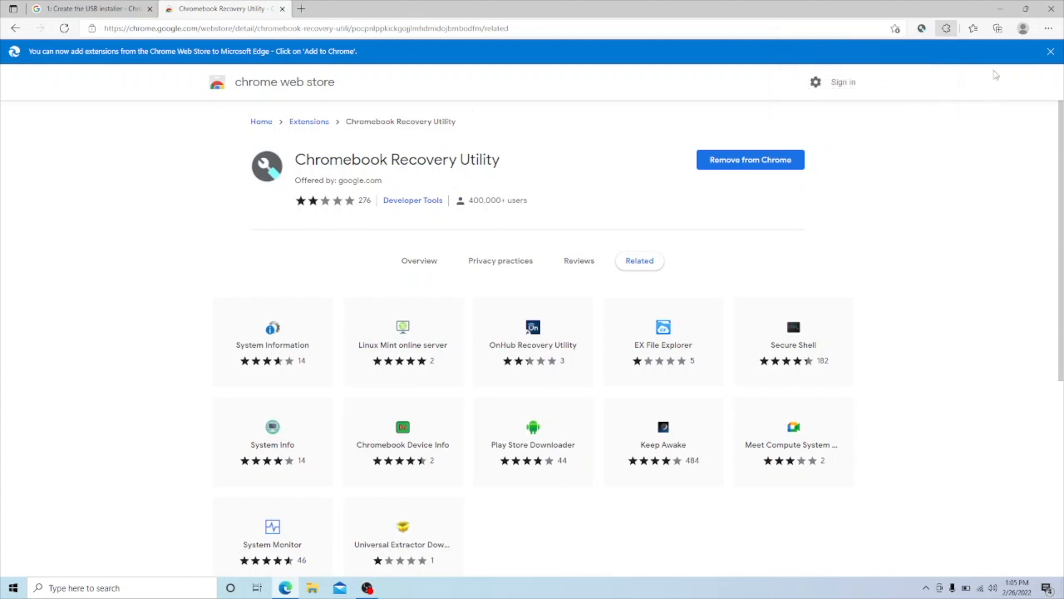
Step: Launch the Chromebook Recovery Utility extension, maximize its window and begin creating the recovery media
click(922, 29)
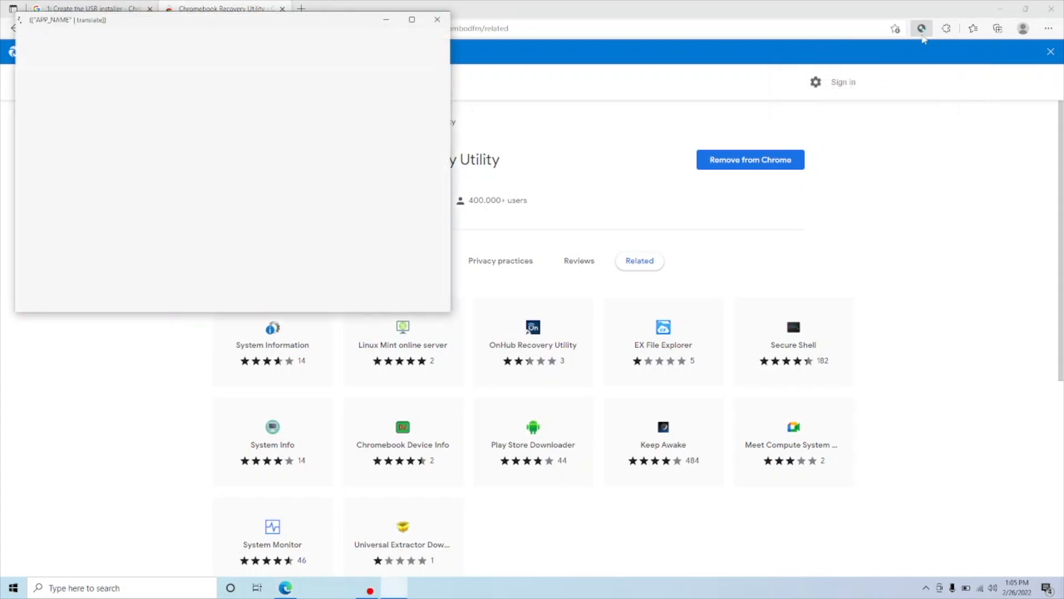
click(411, 20)
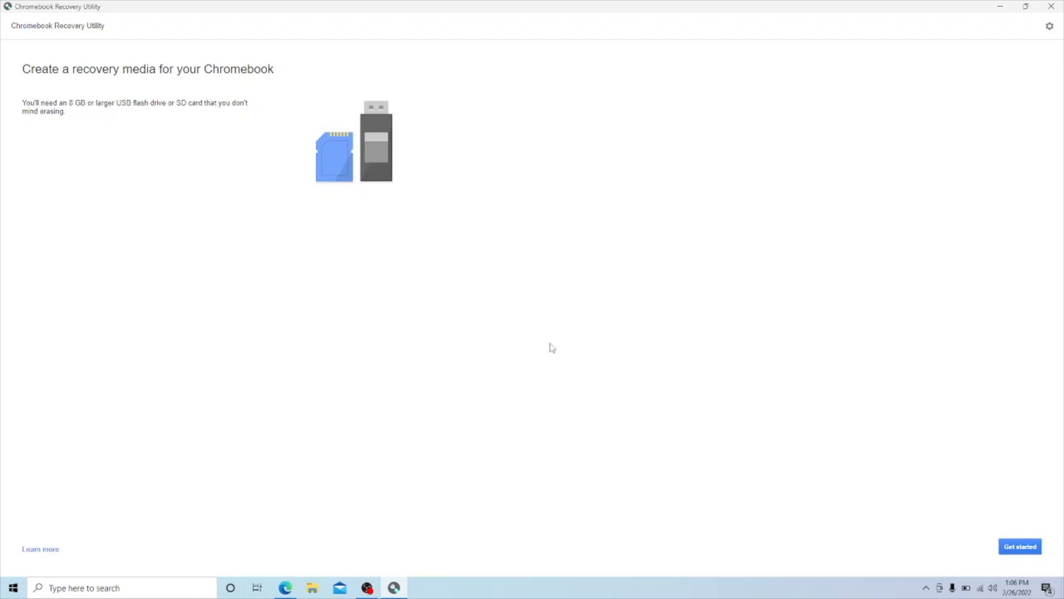
click(1018, 548)
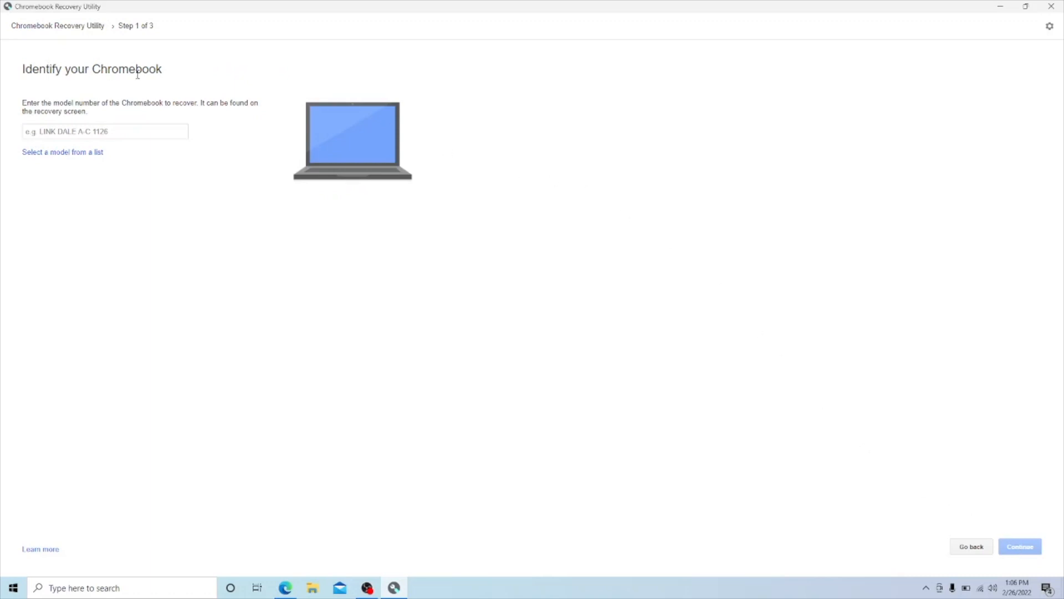
Step: Identify the device from the model list as Google Chrome OS Flex, product Chrome OS Flex (Developer-Unstable), and continue
click(41, 158)
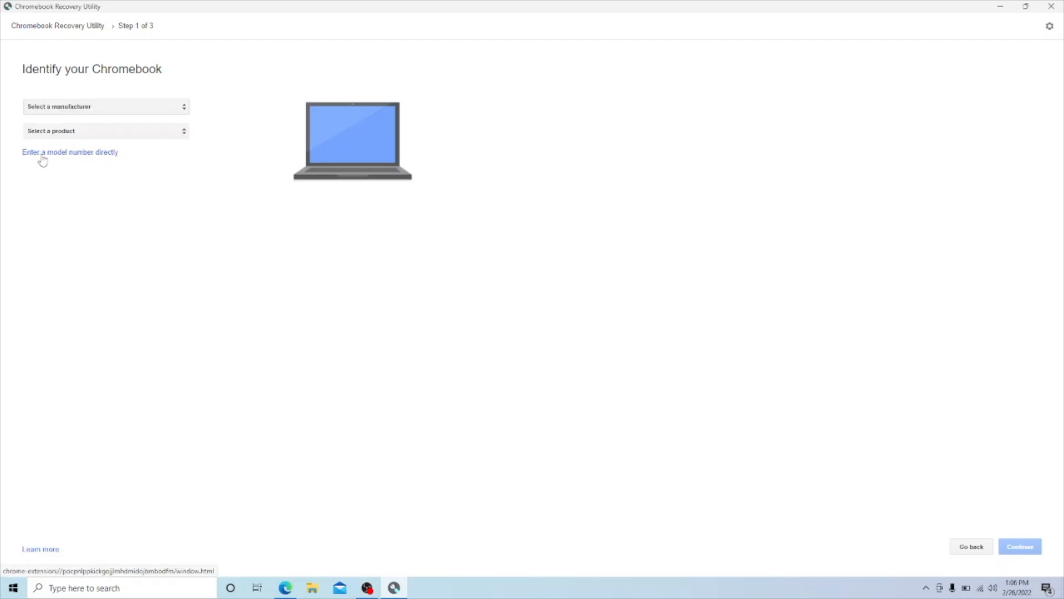
click(108, 109)
drag(173, 133, 174, 166)
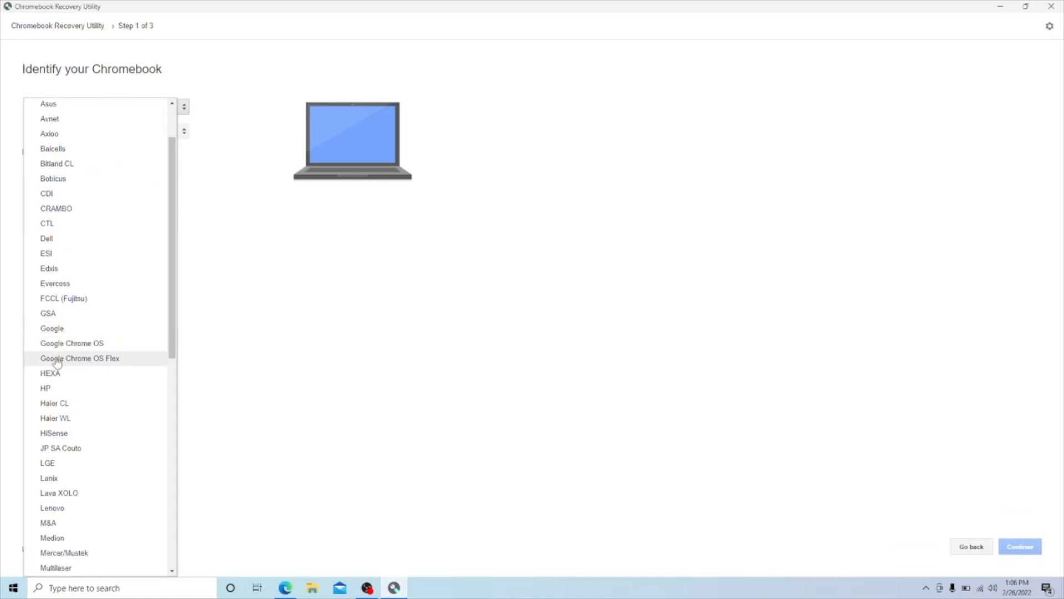
click(135, 362)
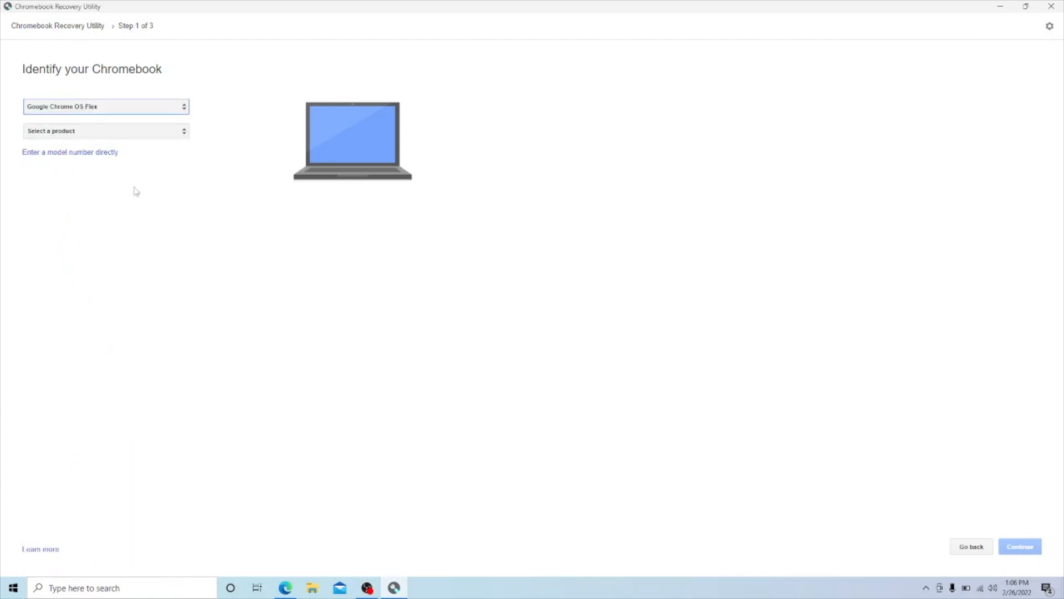
click(130, 132)
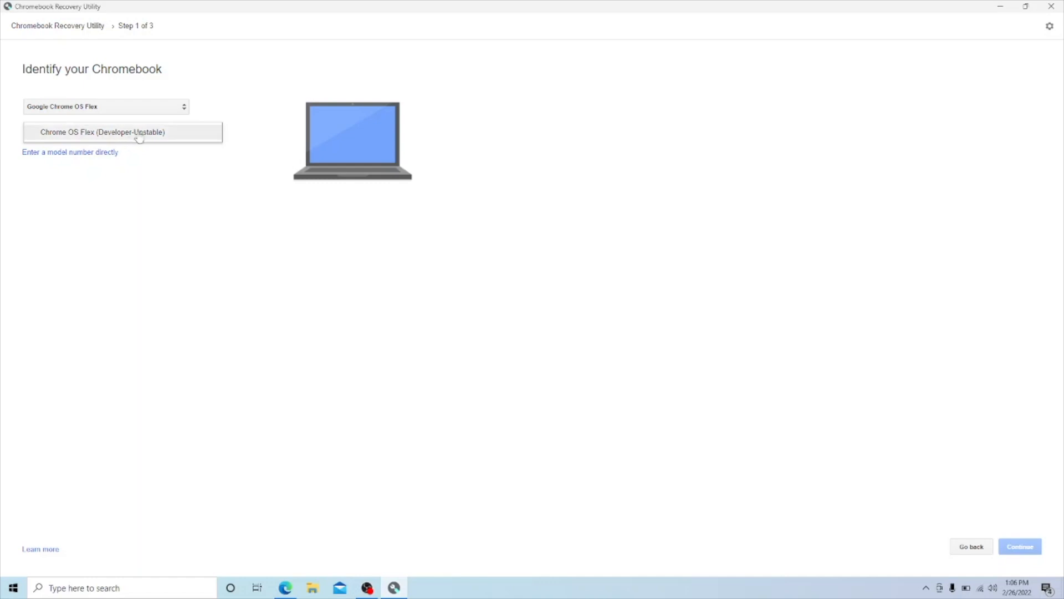
click(180, 137)
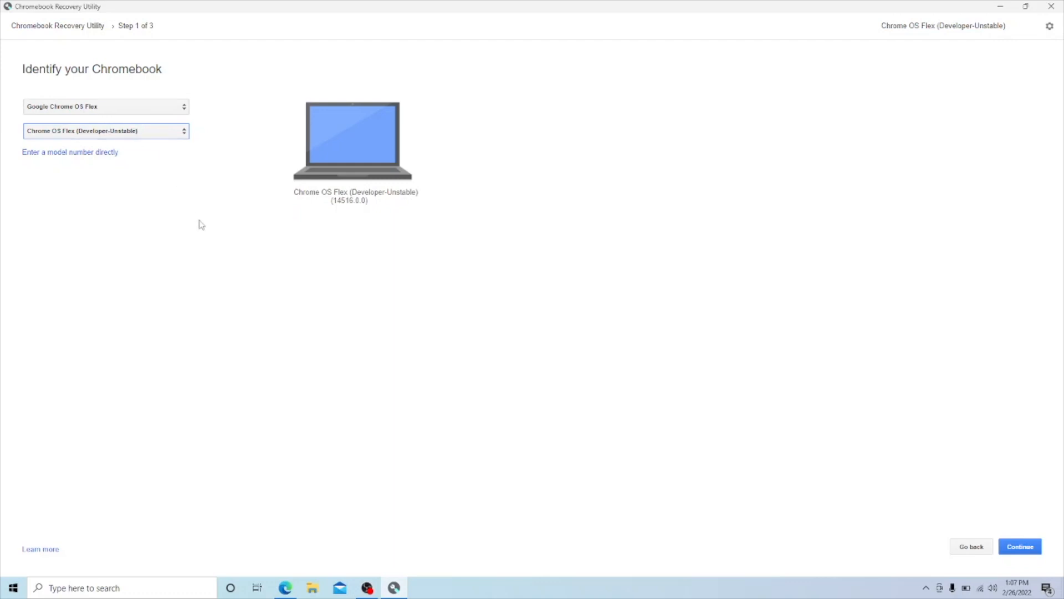
click(1013, 550)
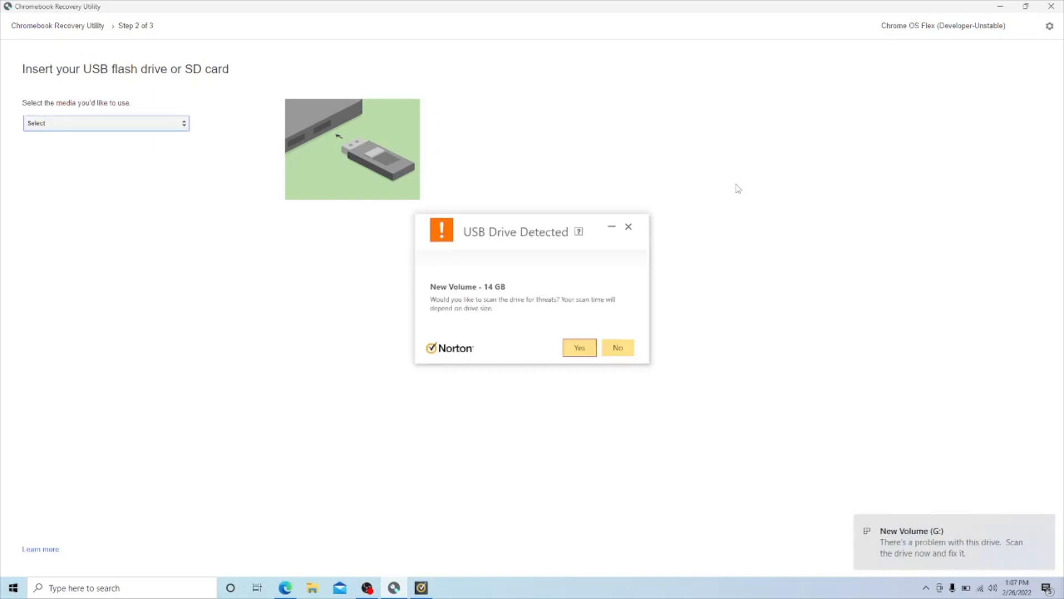
Step: Dismiss the Norton USB scan offer, choose the Verbatim STORE N GO 14.5 GB drive as the media and continue
click(629, 229)
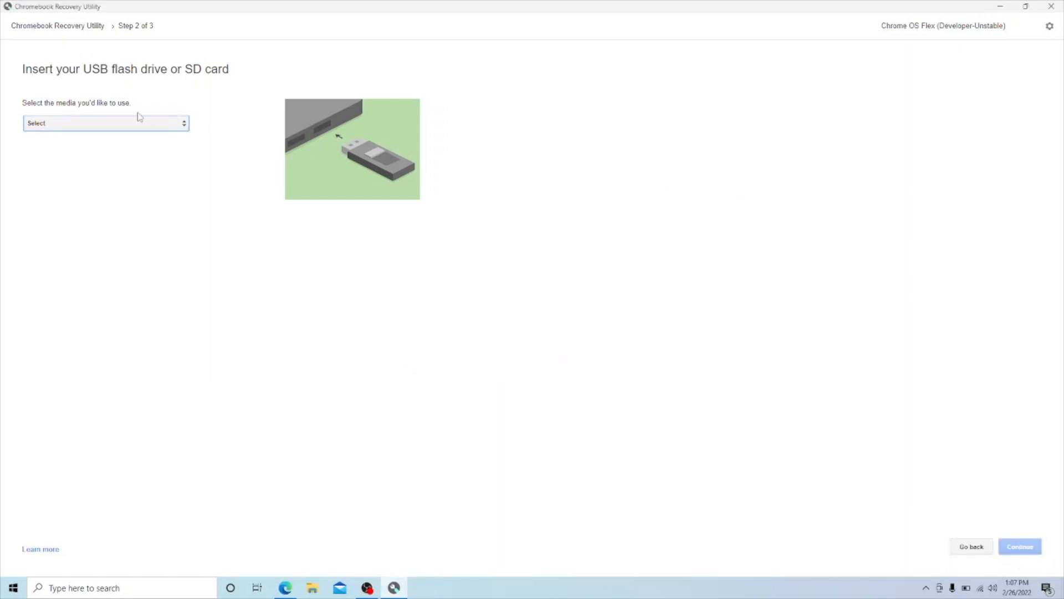
click(78, 124)
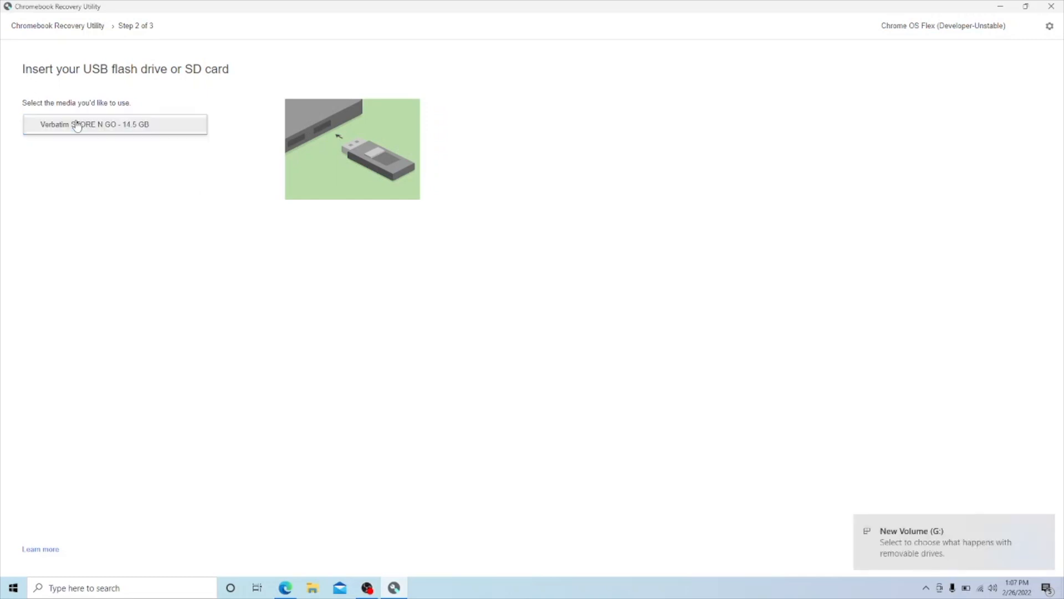
click(167, 125)
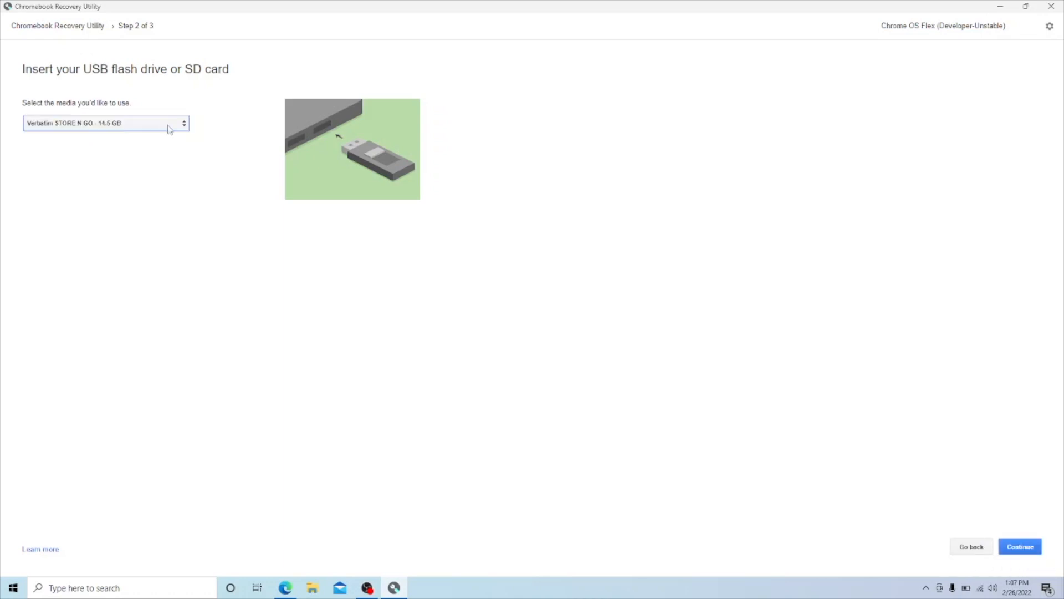
click(1004, 550)
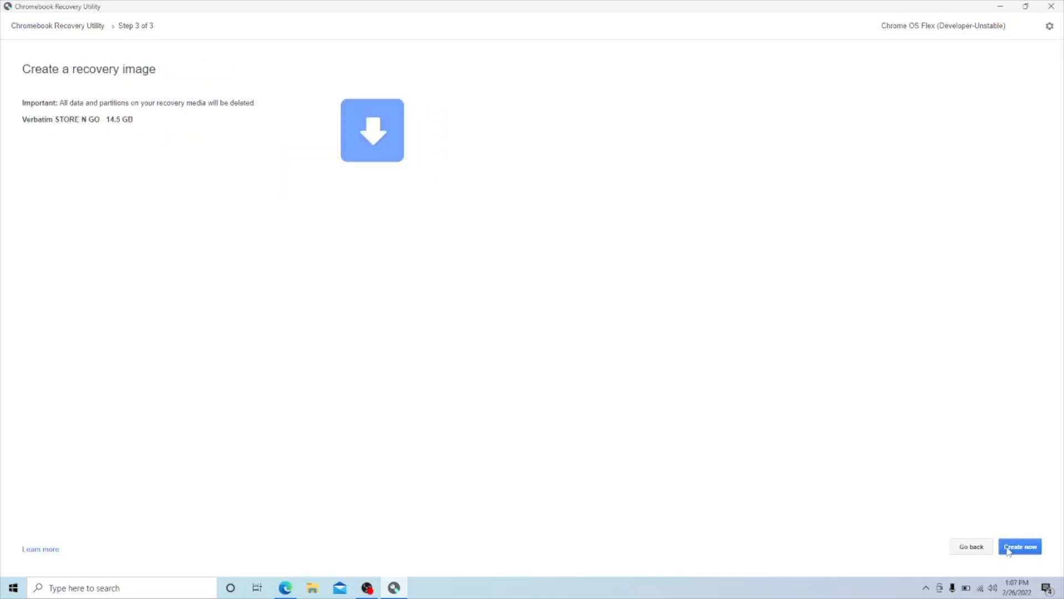
Step: Review the warning about deleting all data on the recovery media and start creating the recovery image
drag(23, 70, 164, 68)
click(164, 68)
drag(23, 103, 265, 105)
click(266, 105)
click(1026, 549)
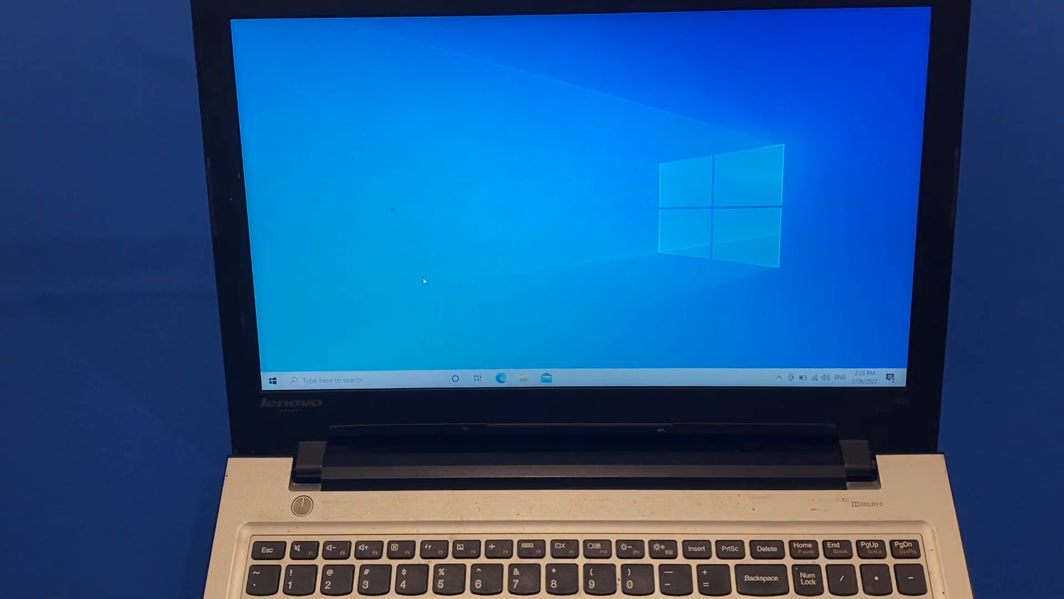
Step: Shut down Windows on the Lenovo laptop
click(272, 378)
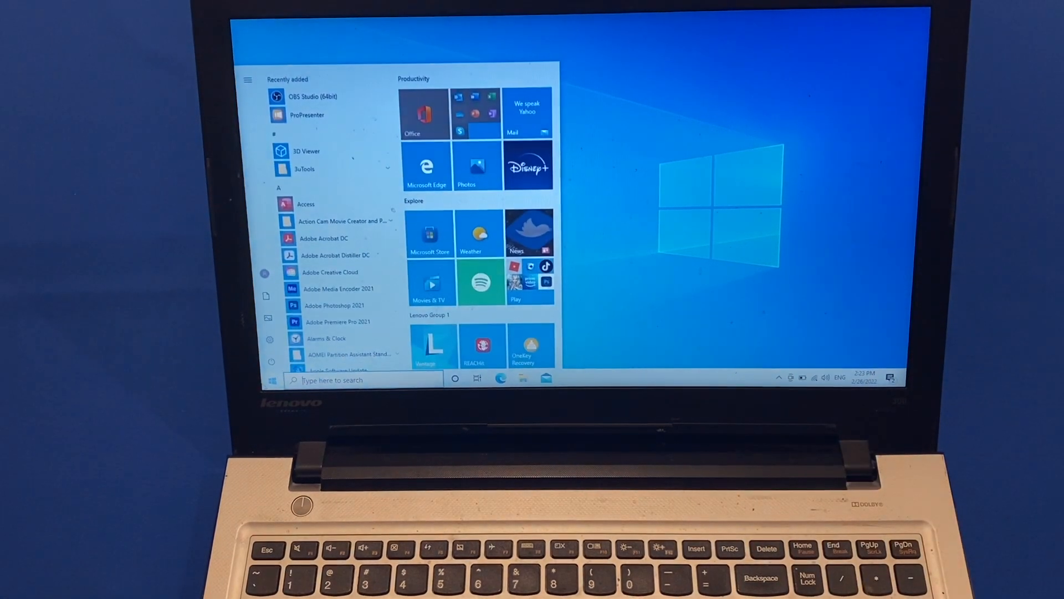
click(271, 364)
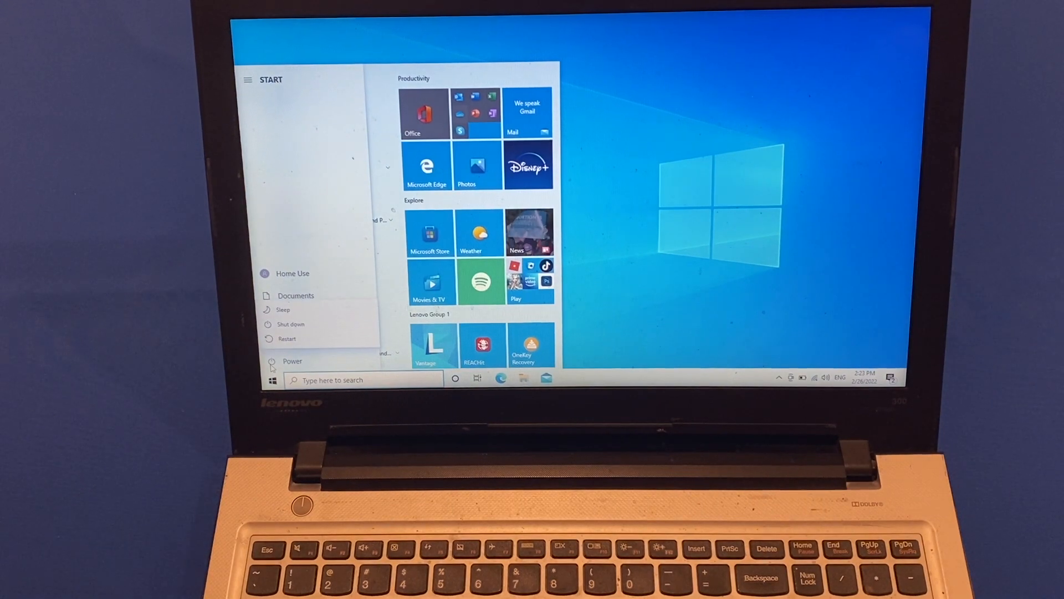
click(277, 330)
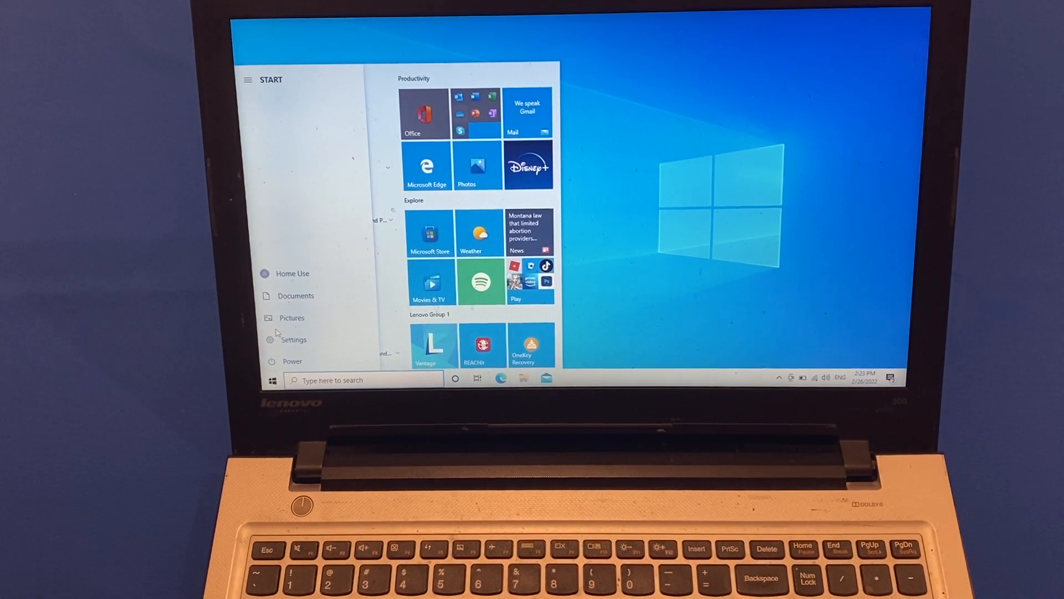